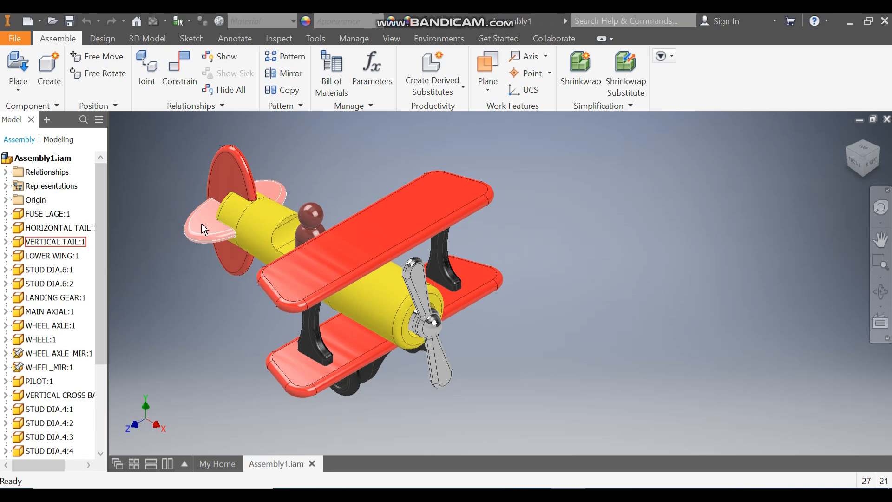
Step: Create a new metric part from the Standard (mm).ipt template
click(201, 224)
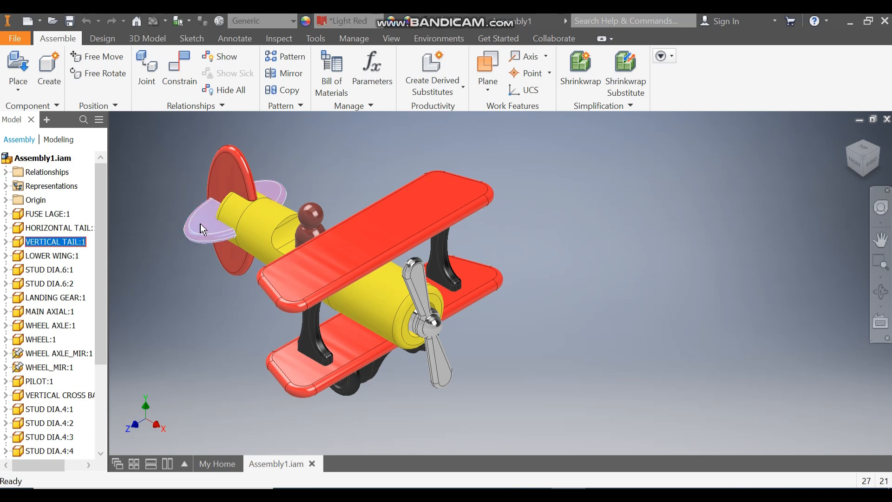
click(154, 188)
click(21, 25)
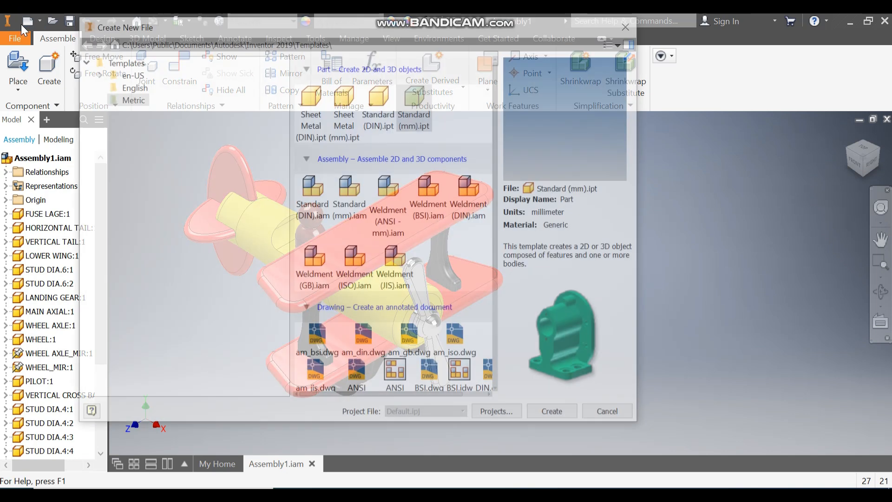
click(420, 97)
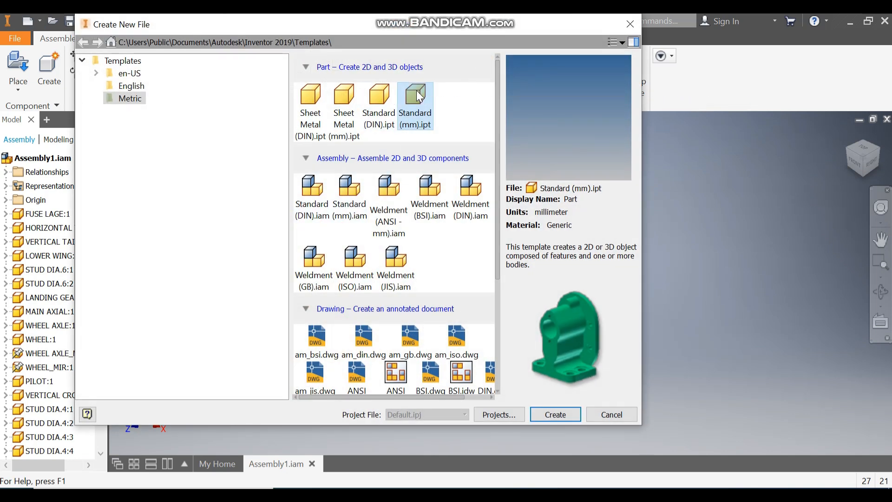
click(550, 419)
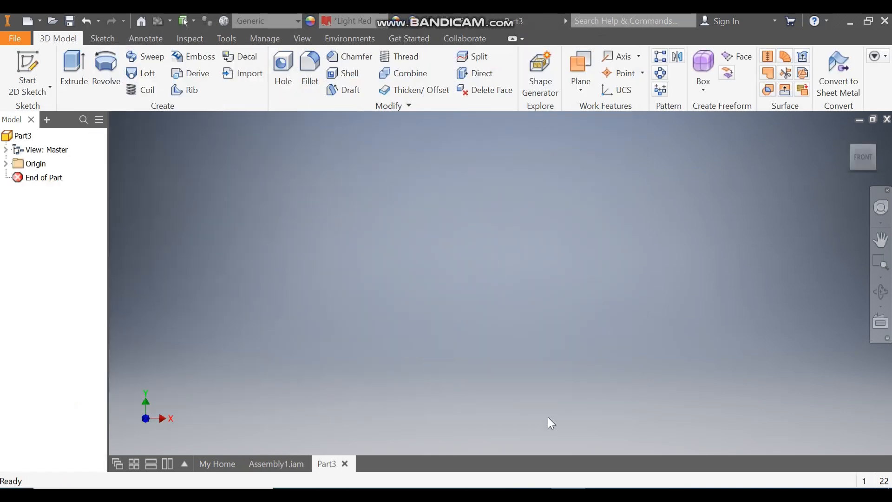
Step: Start a 2D sketch on the horizontal XZ plane and orient the view with the X axis horizontal
click(35, 63)
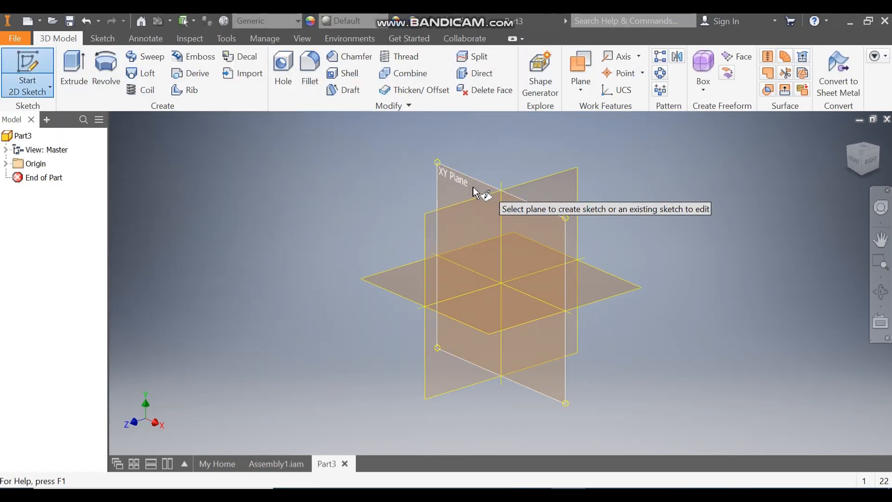
click(410, 281)
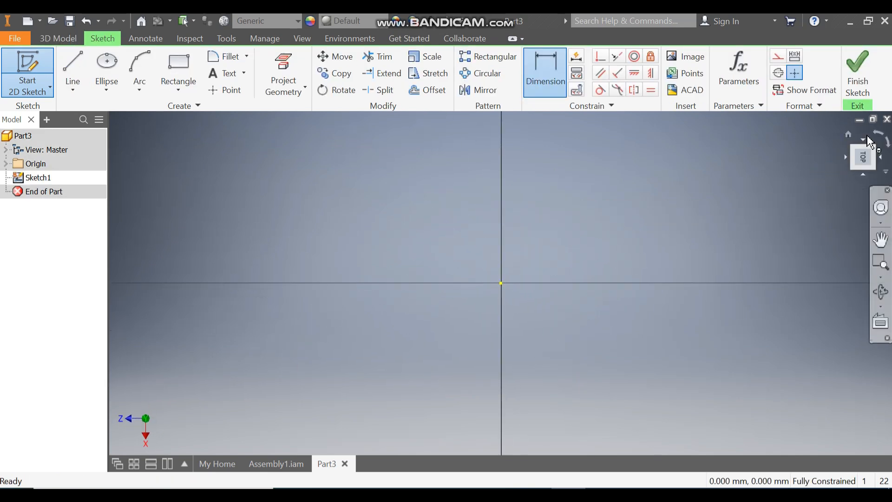
click(870, 141)
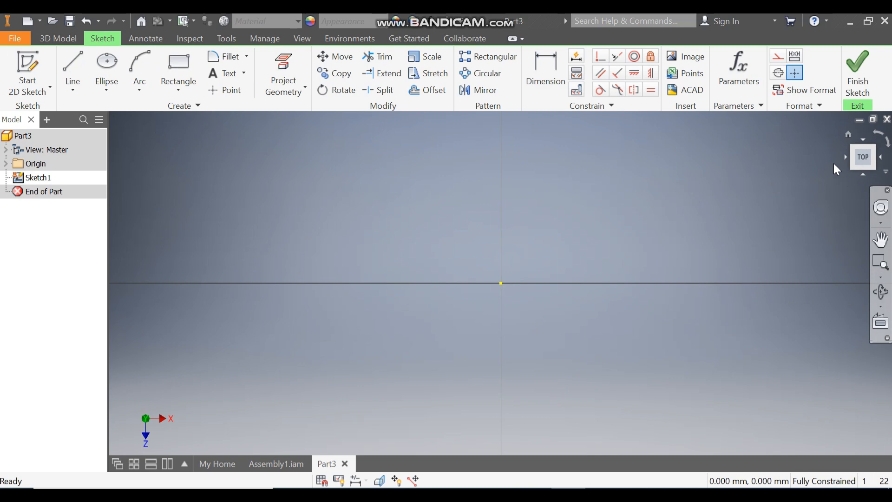
Step: Sketch an ellipse centred on the origin with its long axis vertical and a horizontal semi-axis of about 89 mm
click(110, 82)
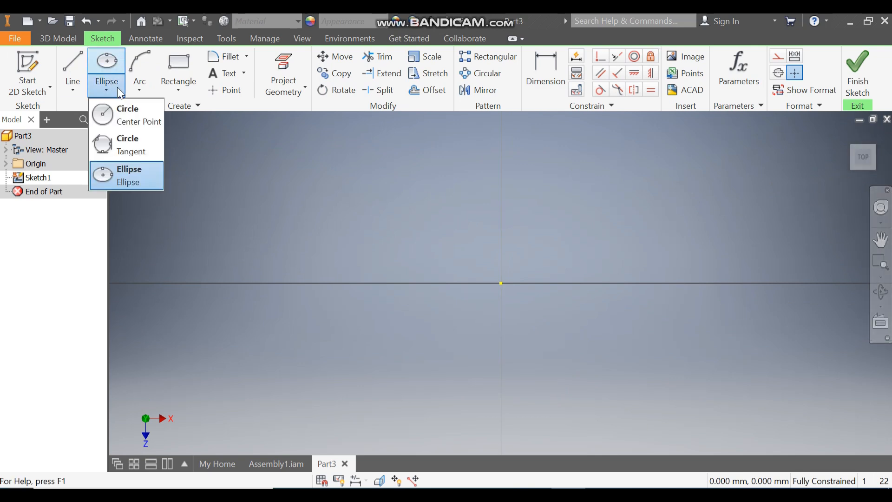
click(133, 182)
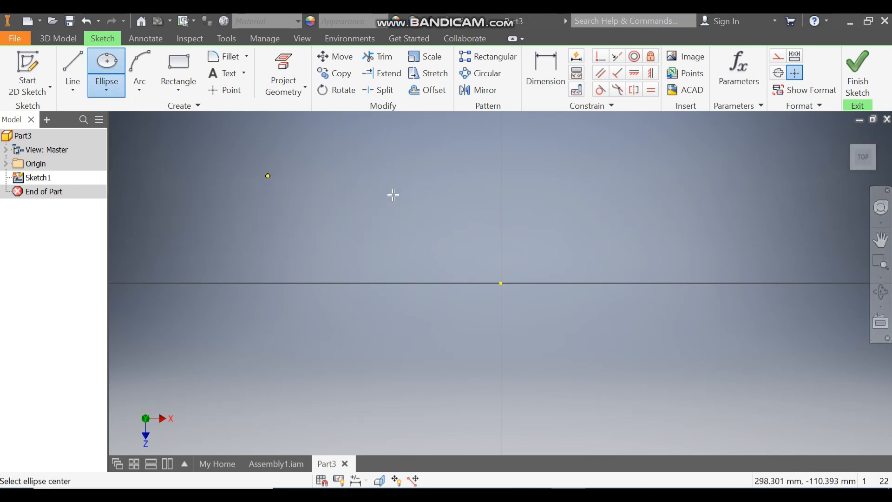
click(500, 283)
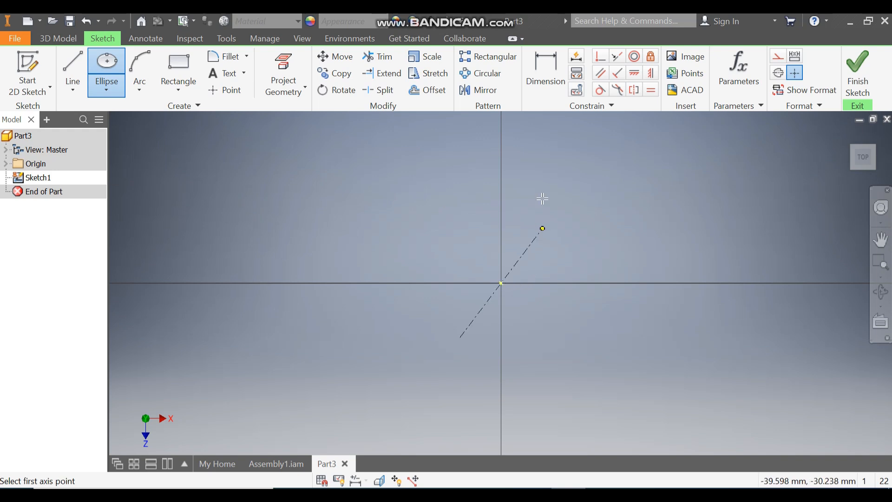
click(500, 155)
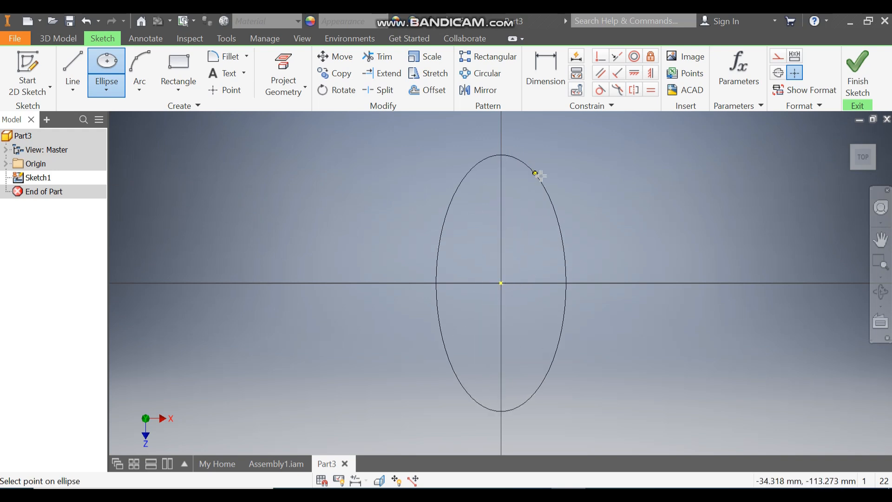
click(555, 183)
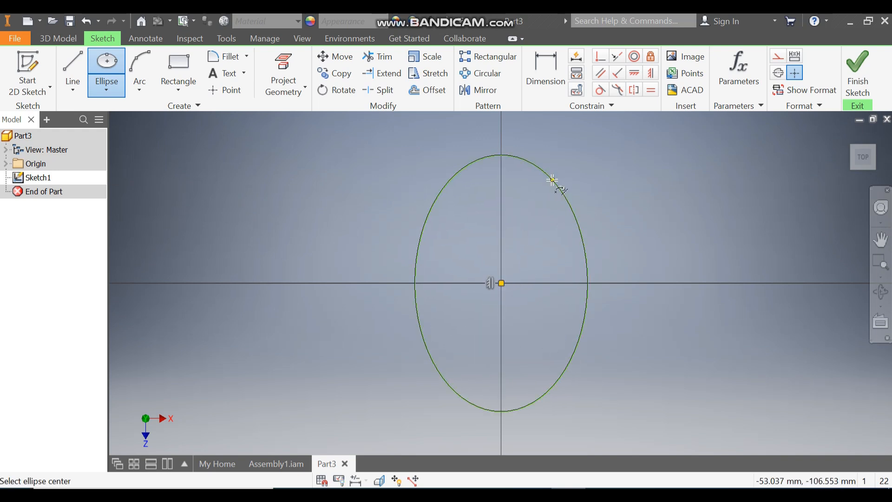
Step: Dimension the ellipse's horizontal semi-axis and set it to 25 mm
click(548, 67)
scroll(499, 205, down, 3)
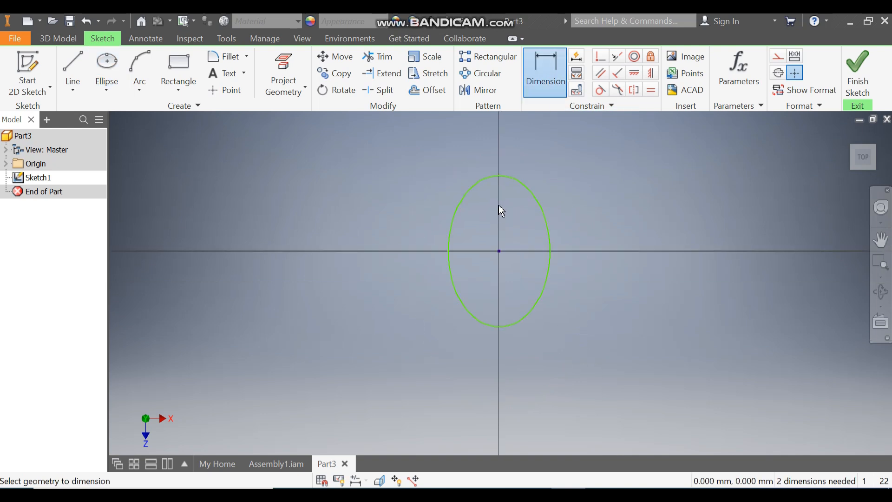
click(522, 321)
click(523, 359)
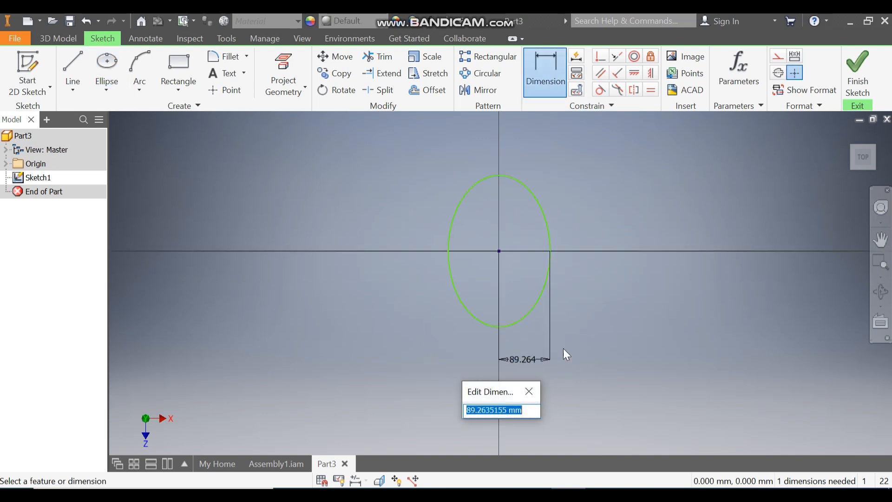
text(25)
key(Return)
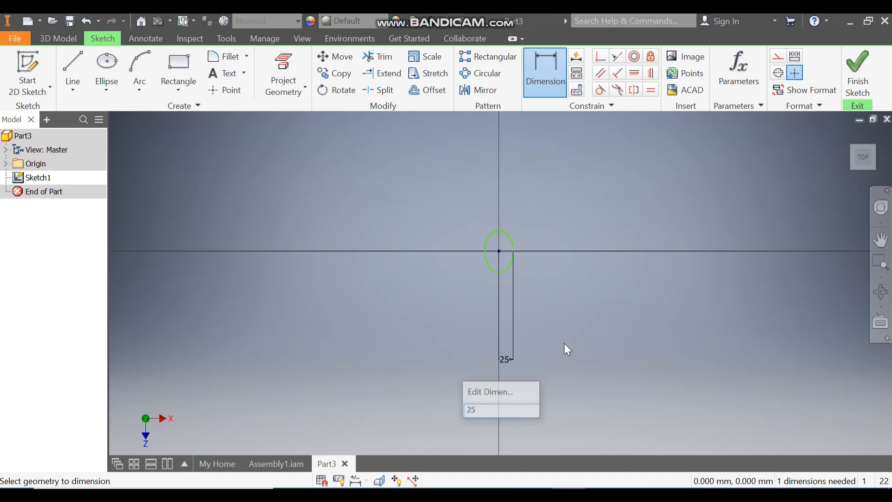
Step: Dimension the ellipse's vertical semi-axis and set it to 50 mm
scroll(409, 229, up, 5)
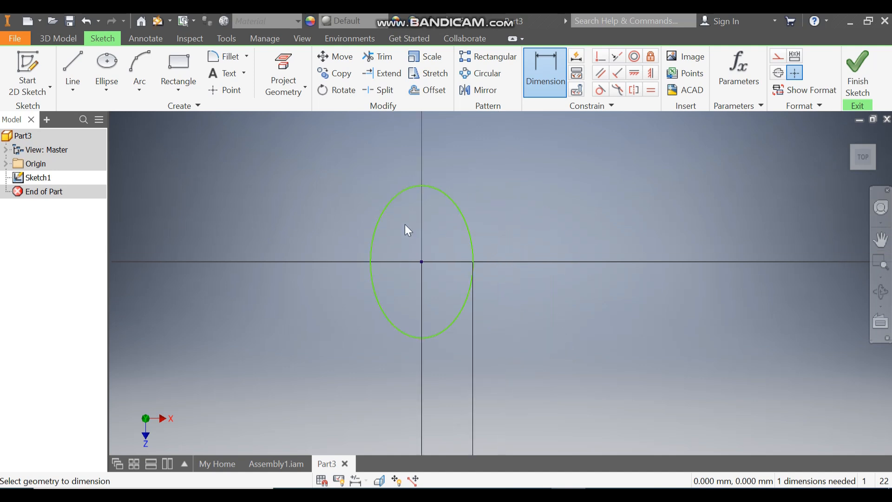
click(373, 236)
click(307, 238)
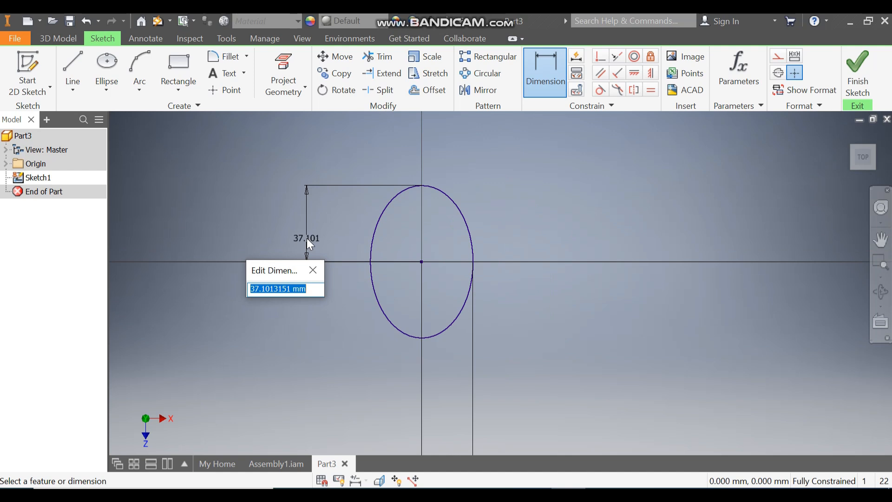
text(50)
key(Return)
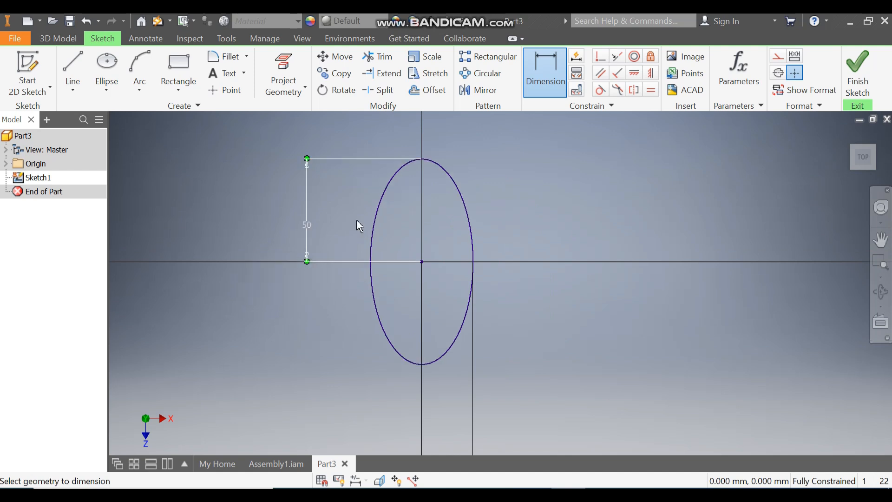
scroll(492, 179, down, 3)
scroll(484, 189, up, 3)
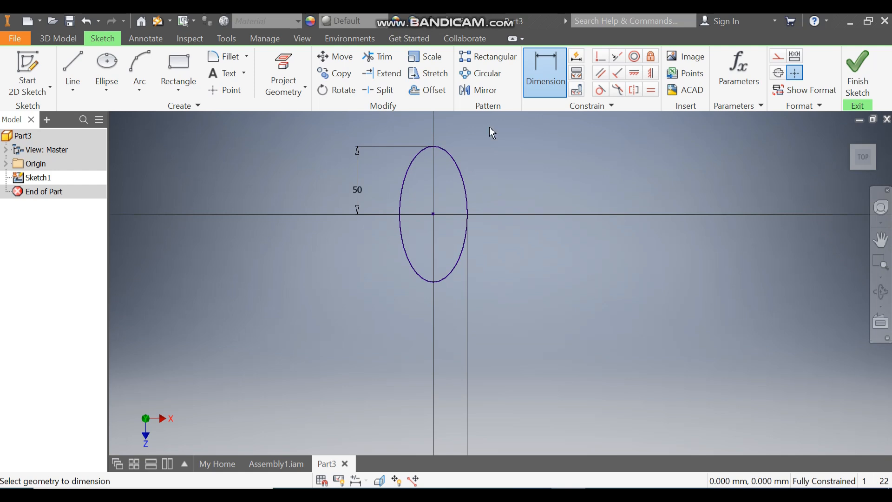
Step: Draw a line between two points on the ellipse's right side and constrain it vertical
click(73, 70)
scroll(463, 188, up, 4)
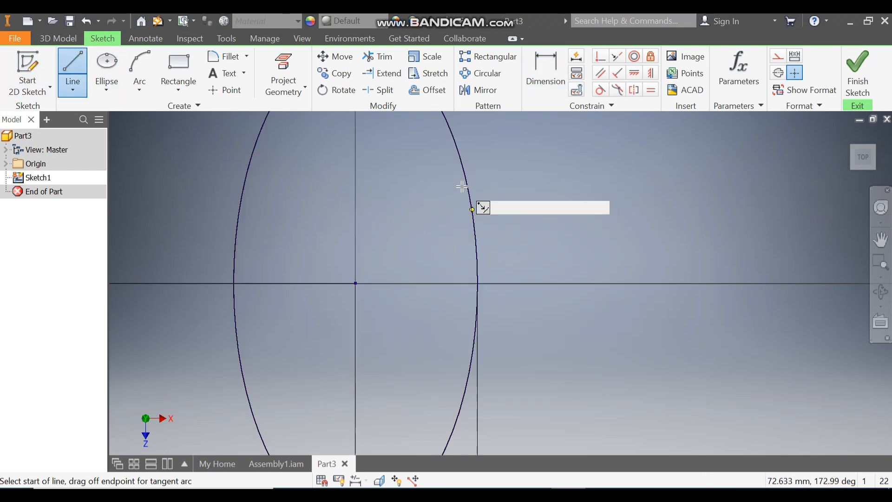
click(462, 164)
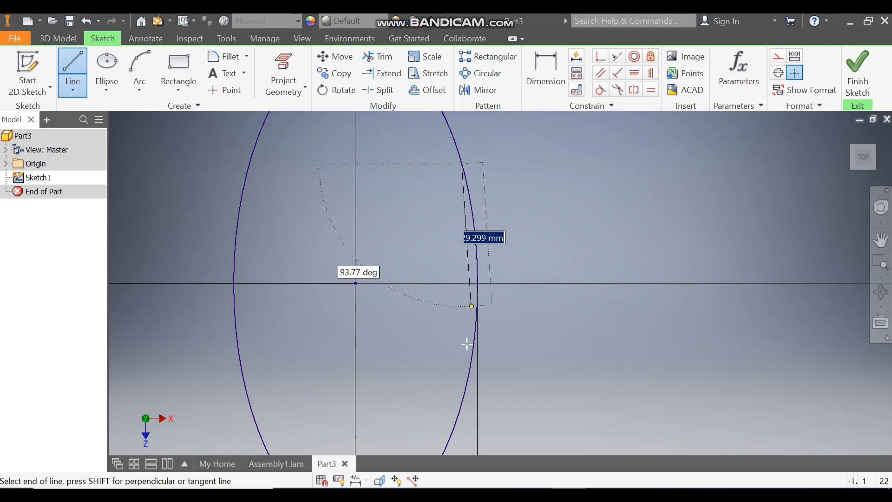
double_click(469, 374)
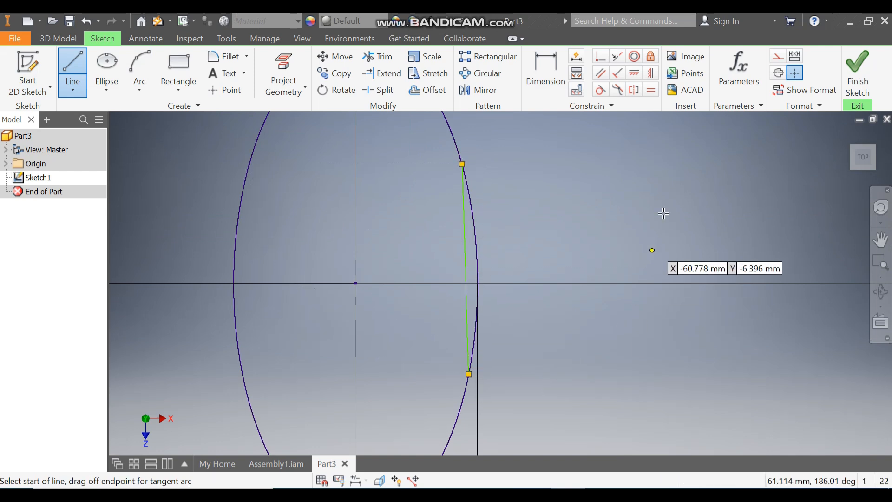
click(651, 73)
click(463, 238)
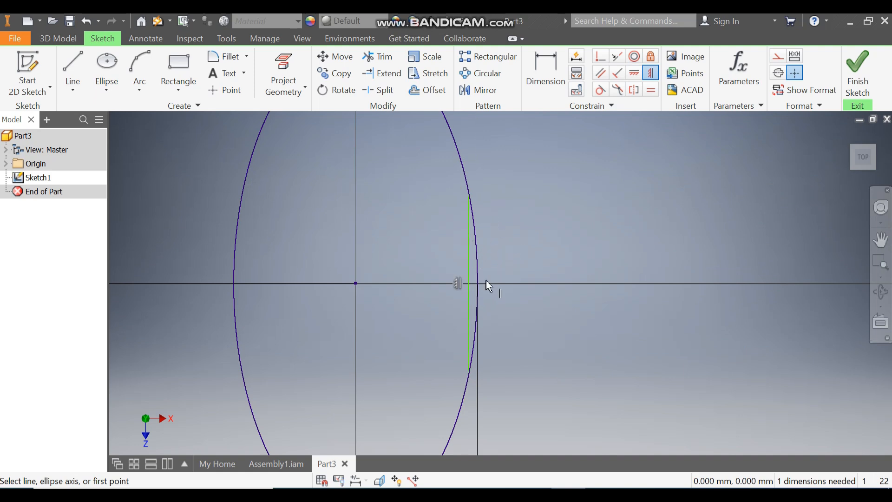
Step: Dimension the vertical line's distance from the ellipse centre and set it to 22.5 mm
click(544, 74)
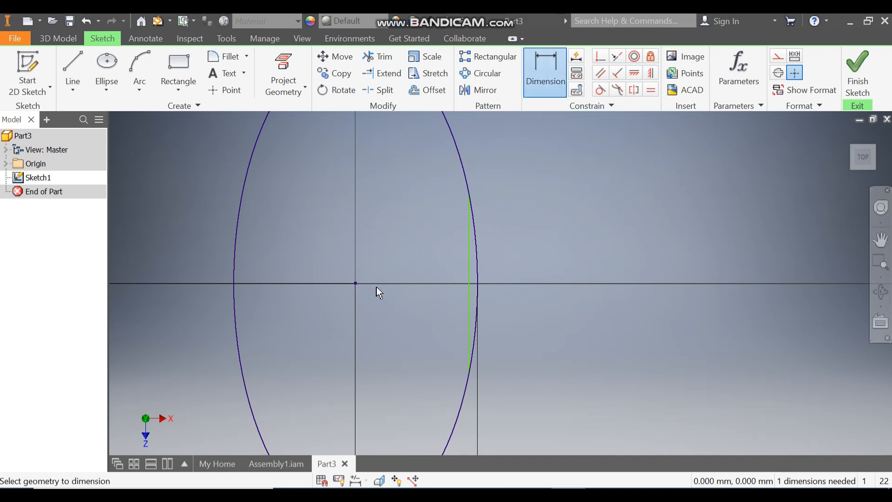
click(469, 273)
click(431, 316)
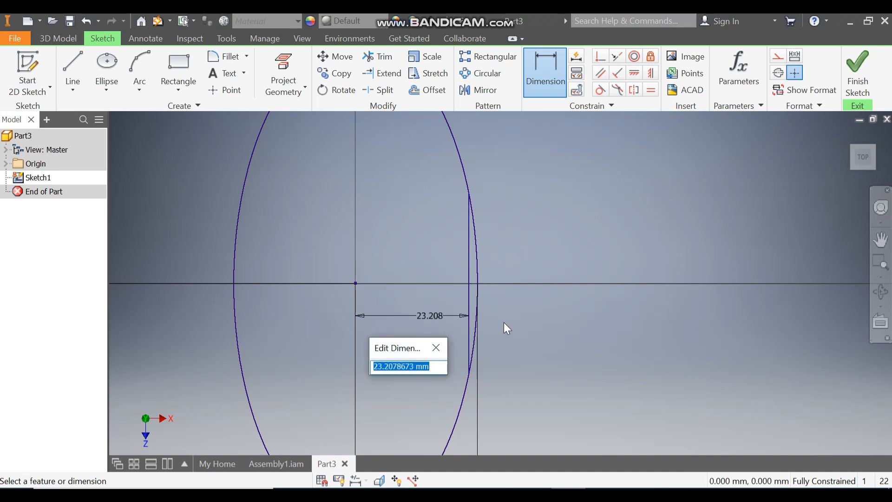
text(22.5)
key(Return)
key(Escape)
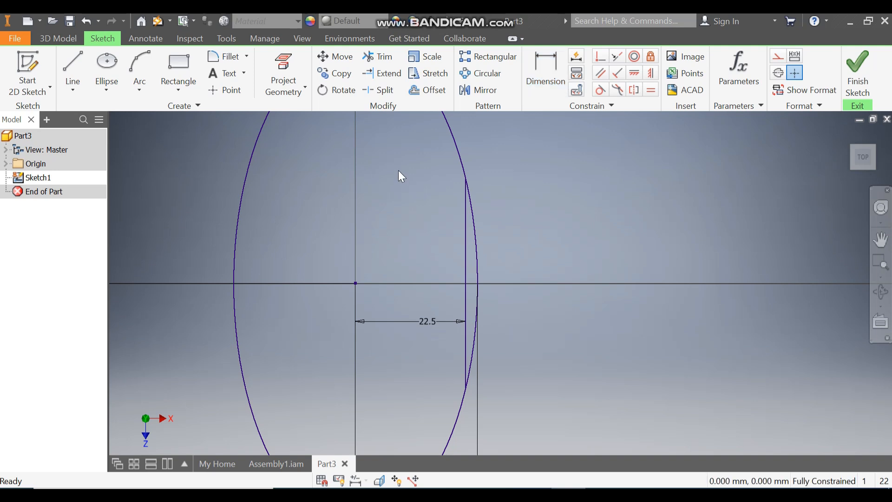
Step: Move the 25 mm dimension up closer to the ellipse
scroll(400, 176, down, 5)
drag(405, 386, 451, 234)
scroll(432, 219, up, 3)
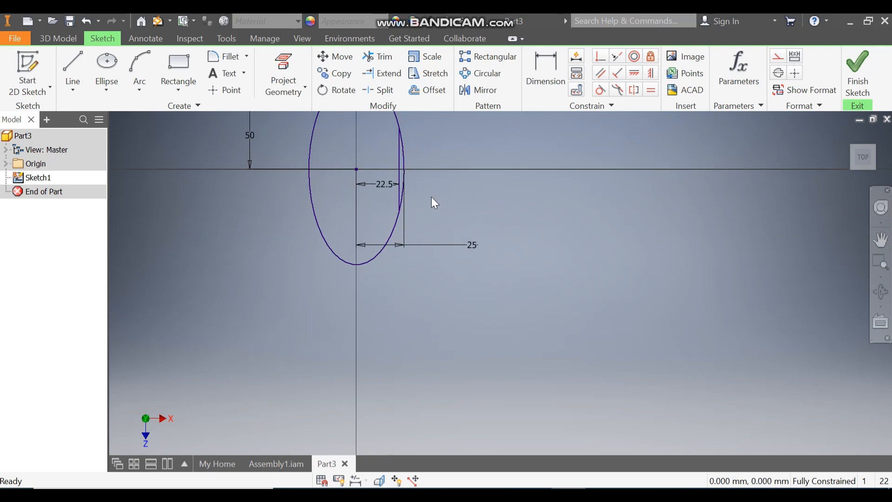
scroll(432, 196, up, 1)
middle_drag(431, 197, 471, 281)
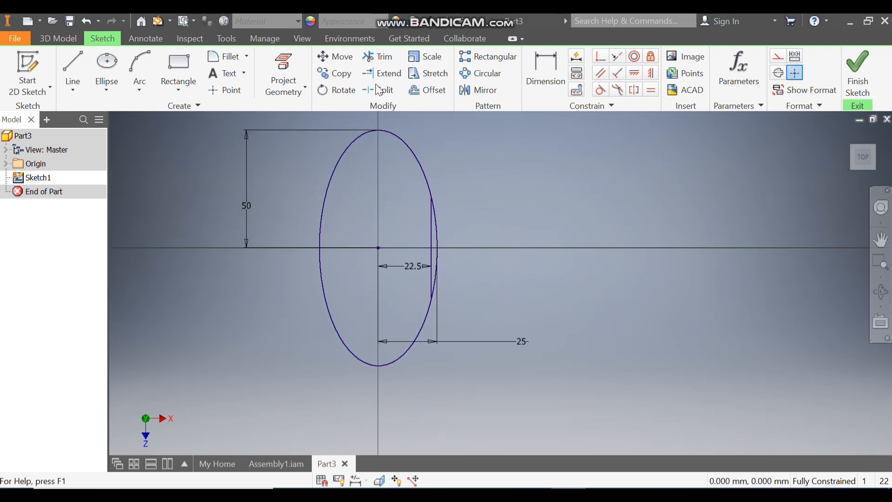
Step: Trim off the ellipse arc outside the vertical line and finish the sketch
click(378, 56)
click(437, 242)
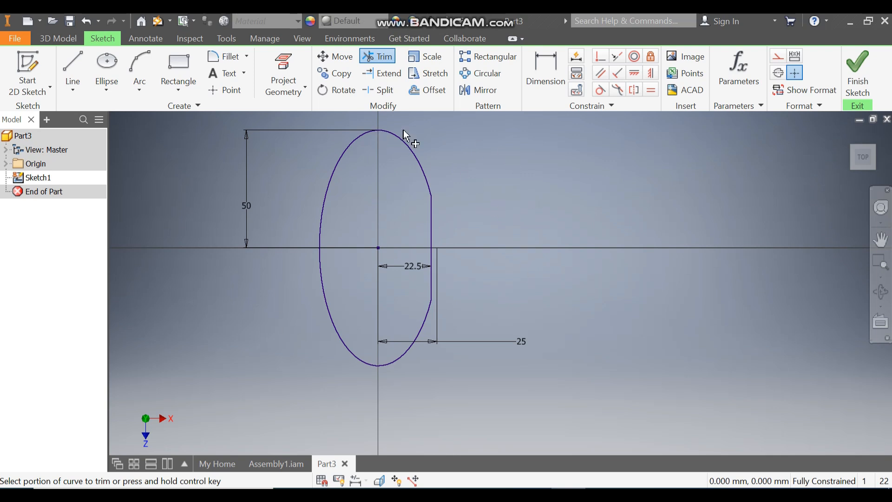
click(850, 97)
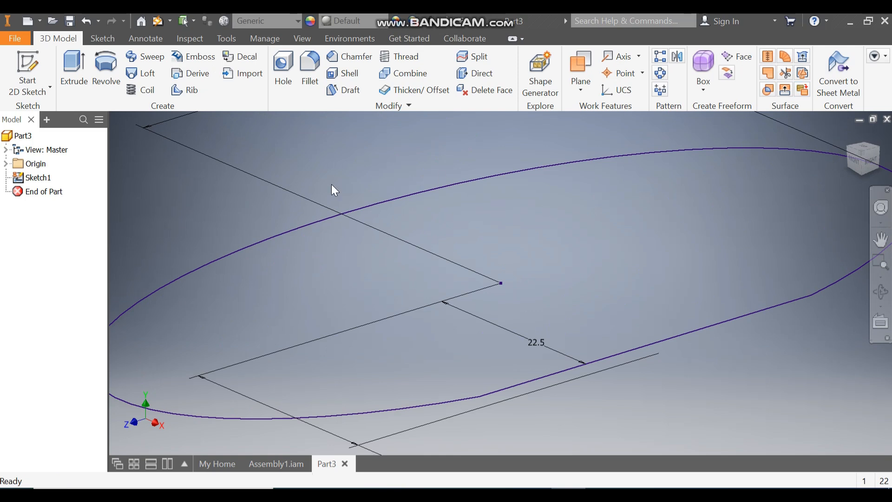
Step: Extrude the truncated ellipse profile 8 mm symmetrically about the sketch plane
click(70, 65)
scroll(479, 217, down, 2)
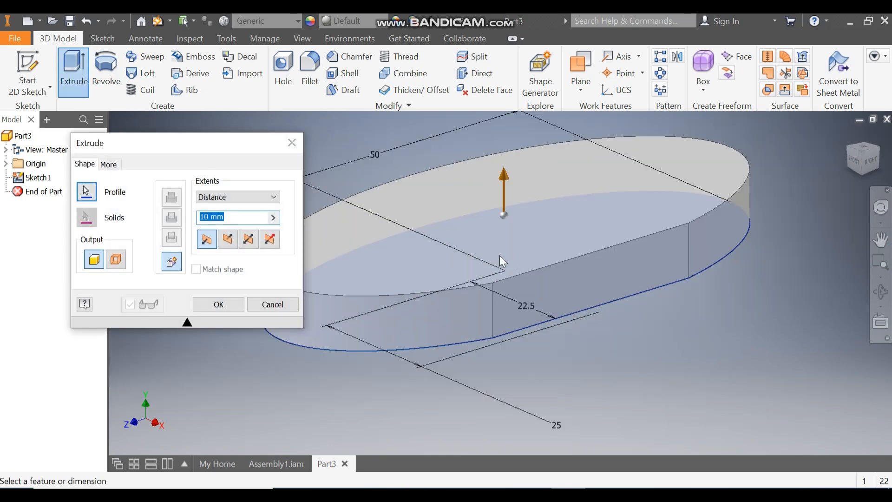
click(249, 240)
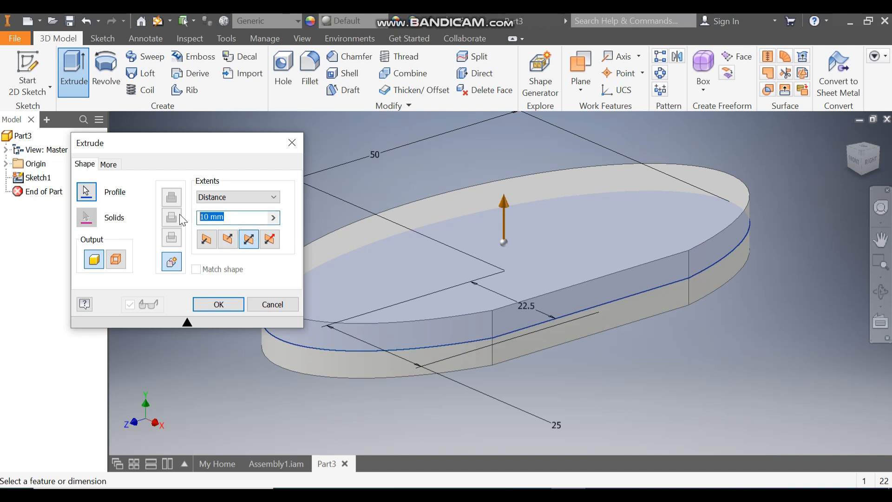
text(8)
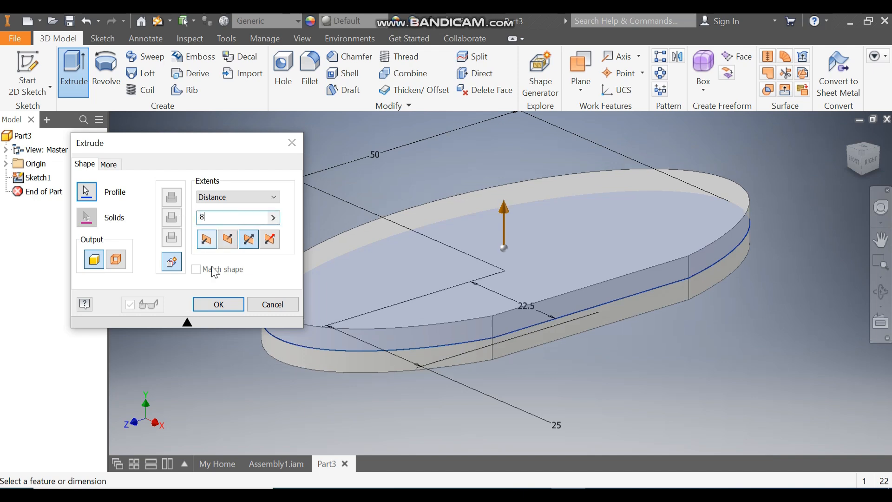
click(219, 304)
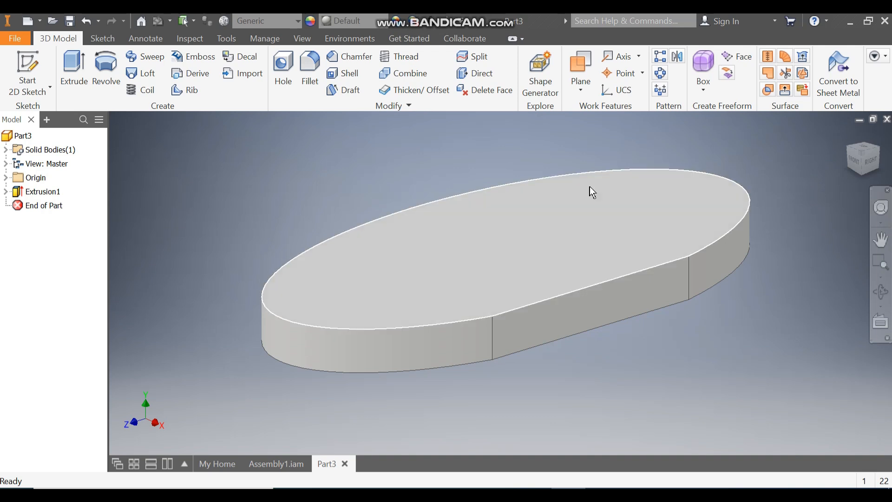
Step: Start a new sketch on the top face of the extruded elliptical plate
click(486, 233)
click(582, 220)
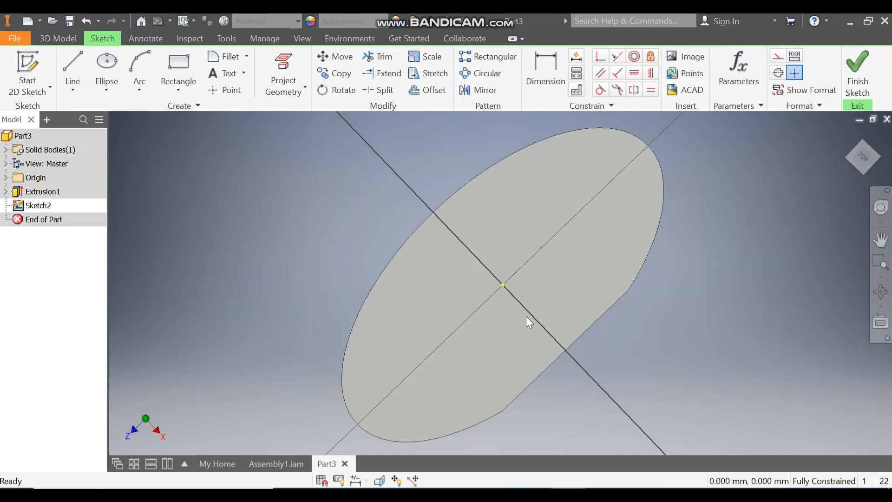
Step: Sketch a two-point rectangle crossing the plate's curved side opposite the flat edge, spanning the horizontal centre axis
scroll(461, 296, up, 2)
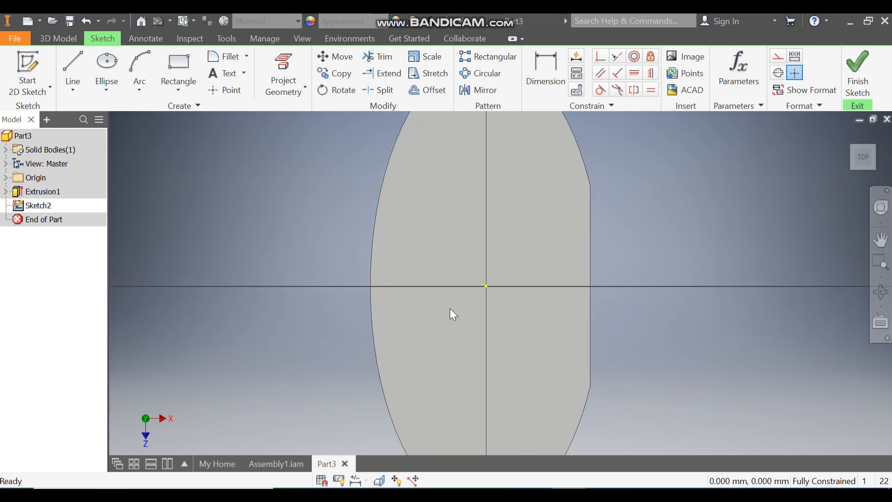
click(175, 87)
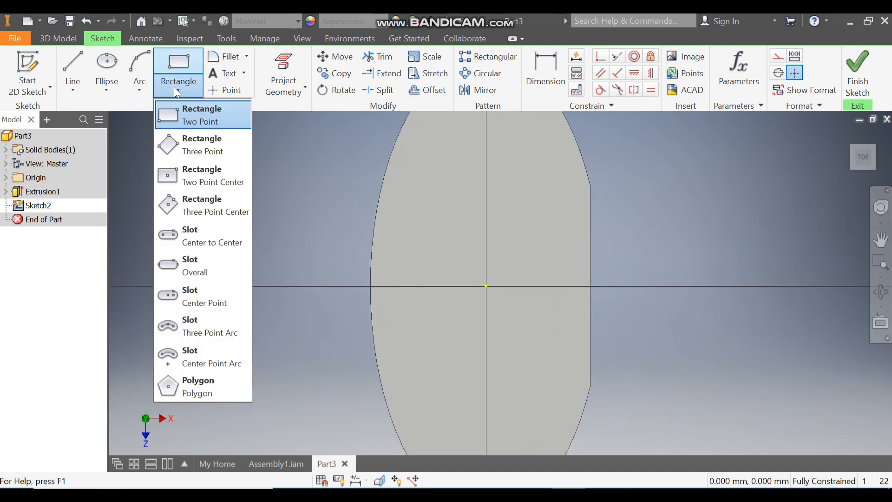
click(202, 116)
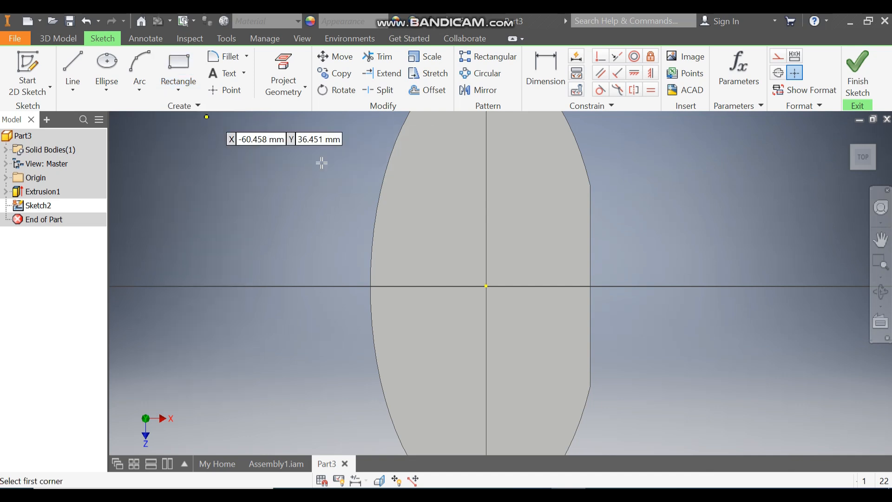
click(311, 241)
click(449, 325)
Step: Dimension the rectangle 8 mm wide across the centre axis and 30 mm long
click(550, 71)
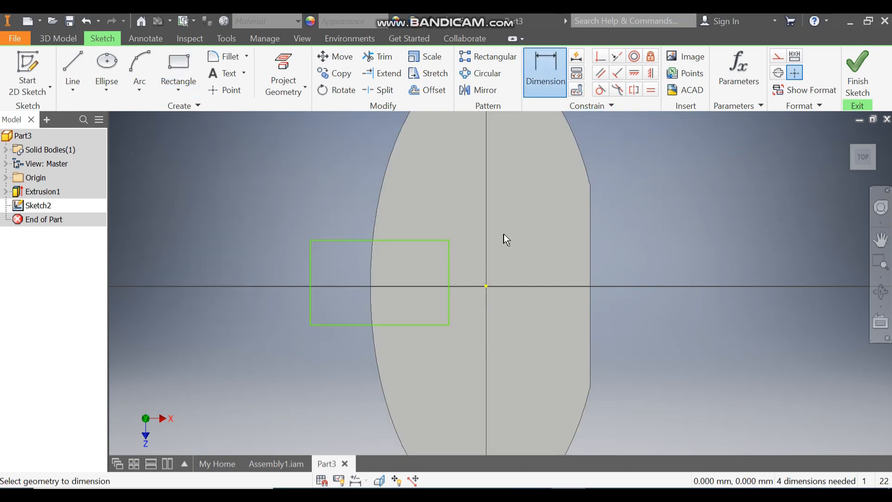
click(450, 271)
click(516, 277)
text(8)
key(Return)
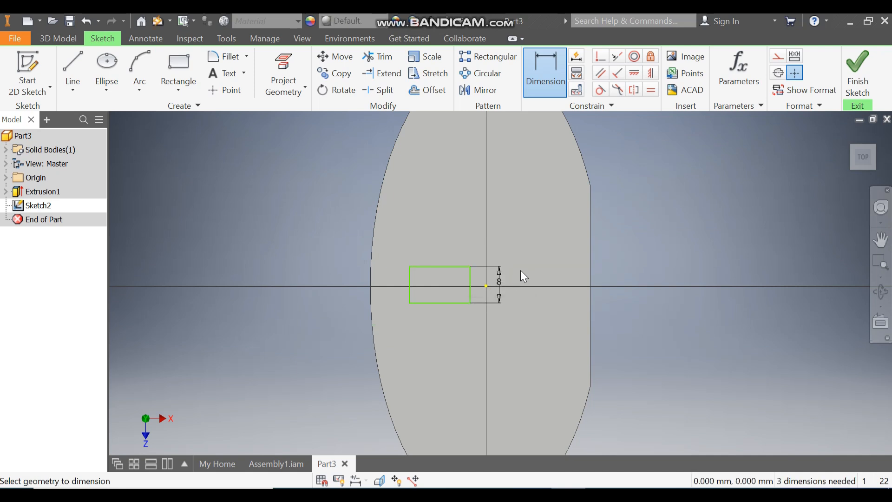
click(445, 267)
click(448, 239)
text(30)
key(Return)
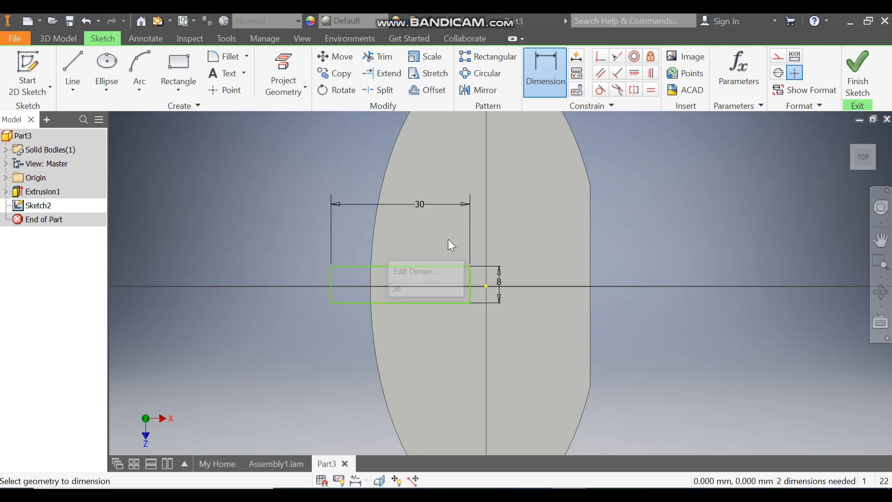
Step: Dimension the distance from the rectangle's inner end to the plate's flat edge as 25 mm
click(591, 269)
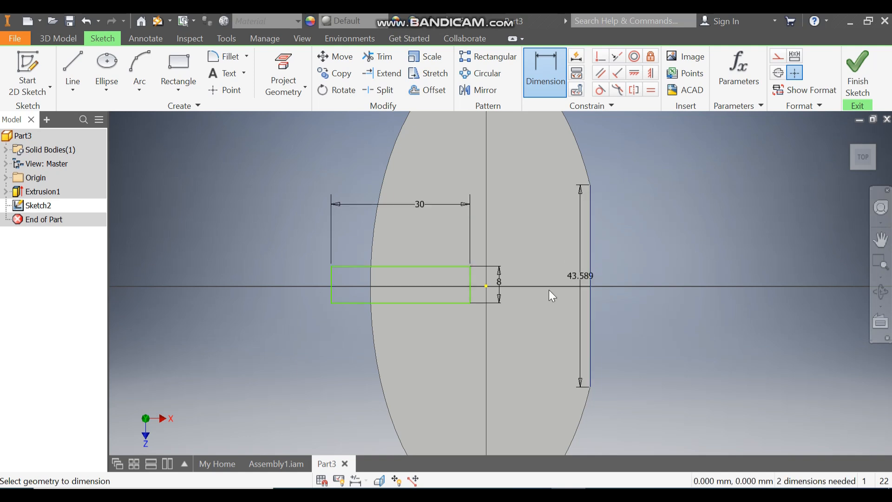
click(471, 290)
click(529, 249)
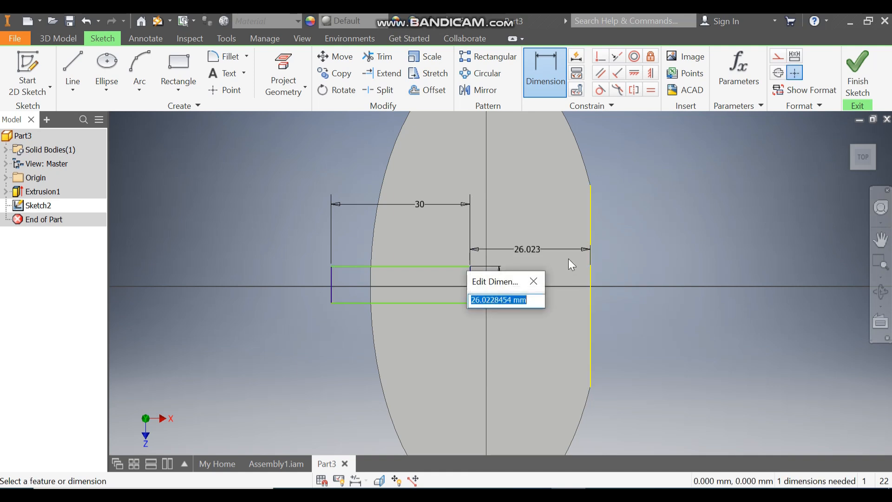
text(25)
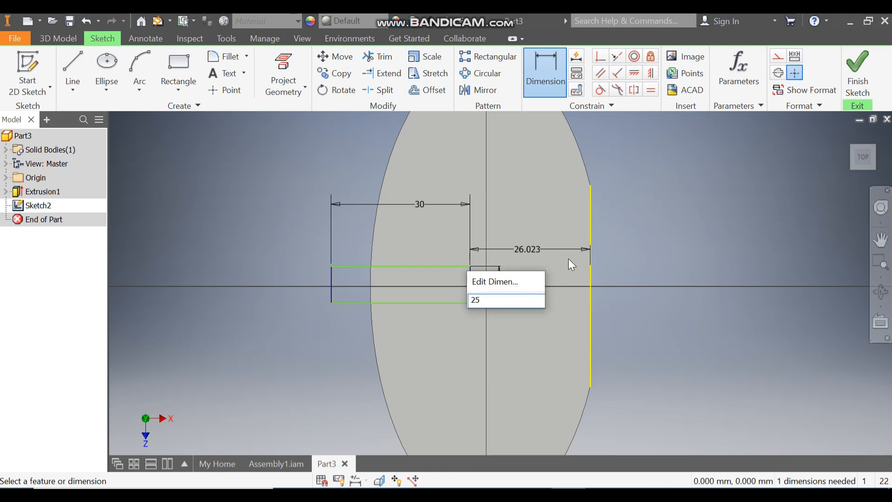
key(Return)
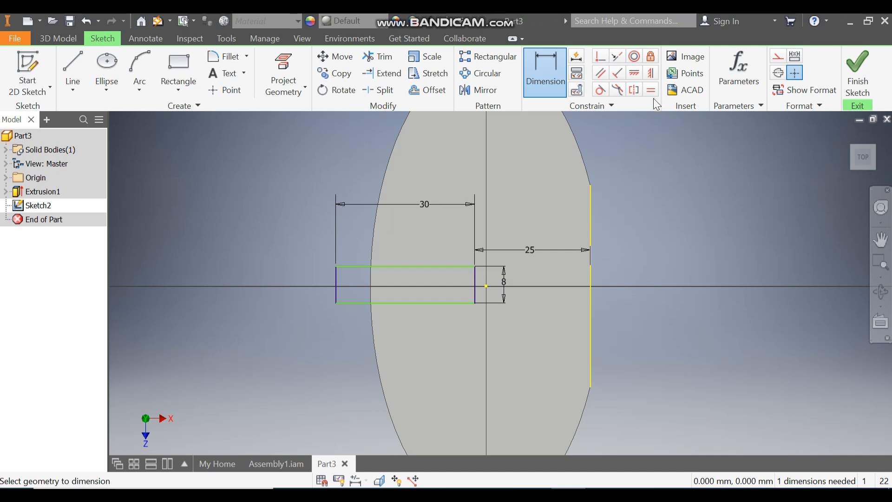
Step: Constrain the midpoint of the rectangle's inner end horizontally to the origin and finish the sketch
click(634, 72)
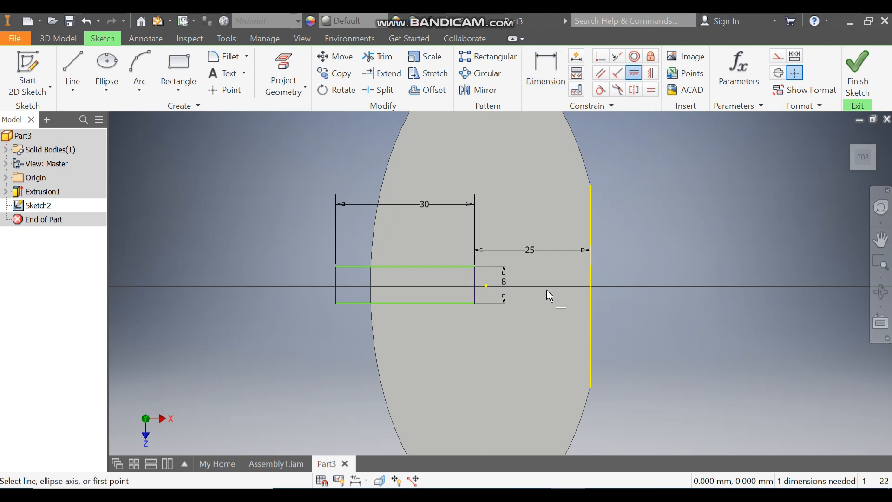
click(487, 286)
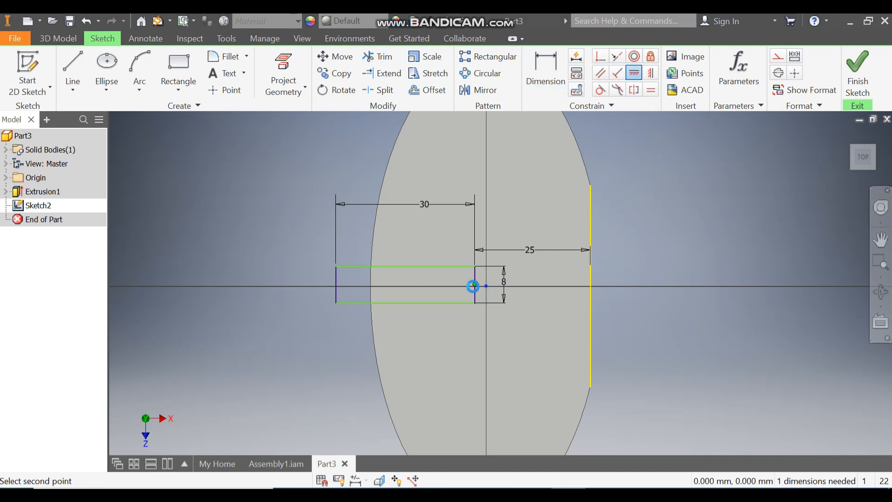
click(473, 287)
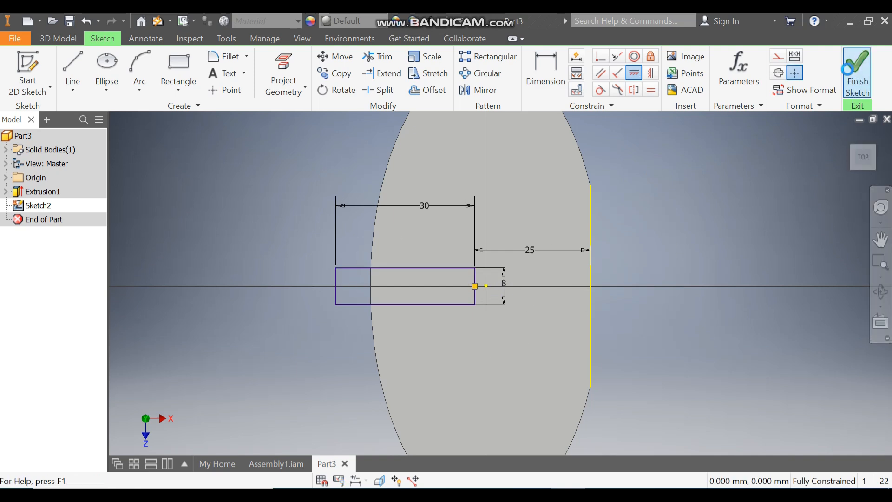
click(857, 72)
Step: Cut the rectangle 8 mm down through the plate with Extrude to form an open slot
click(83, 75)
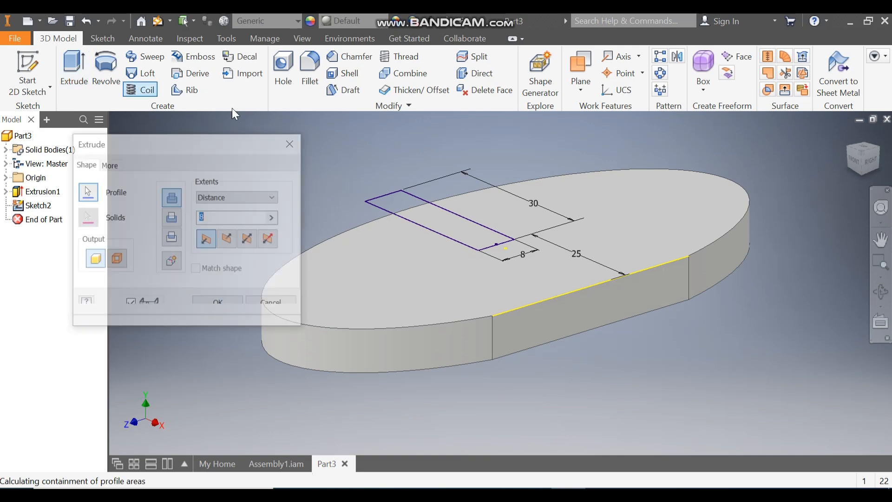
click(228, 240)
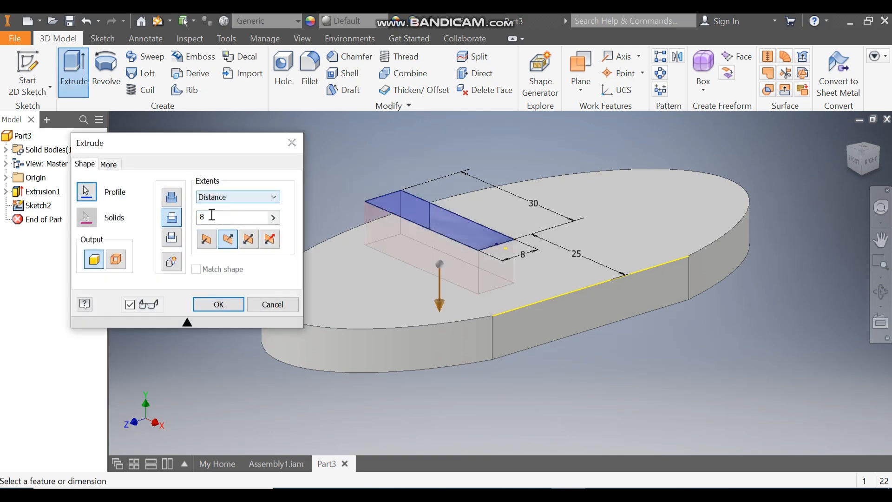
click(228, 304)
Step: Set up a fillet of 4 mm radius and select the outer perimeter edges on the plate's top face, leaving out the slot edges
shift+middle_drag(663, 193, 511, 263)
scroll(501, 280, down, 3)
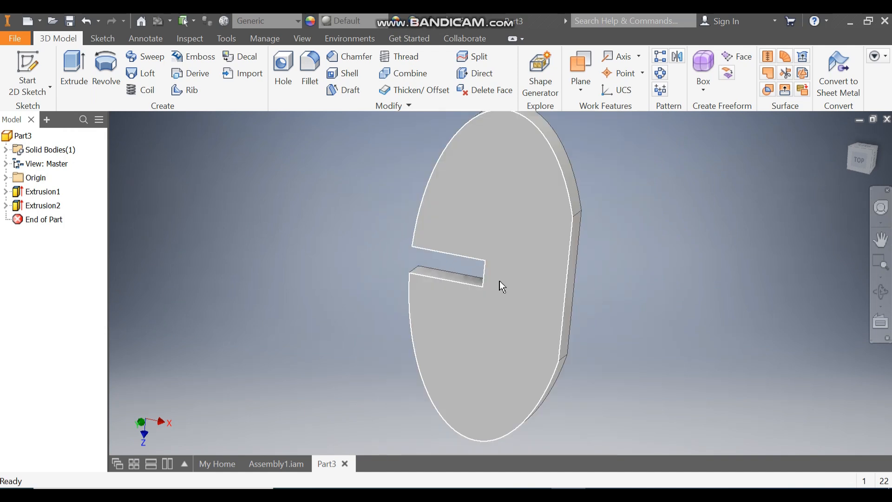
scroll(633, 197, down, 1)
middle_drag(632, 197, 616, 203)
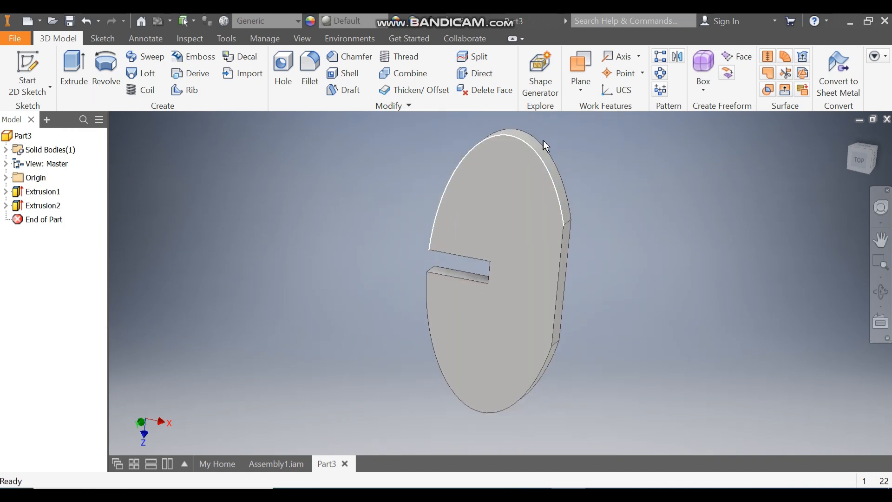
click(311, 67)
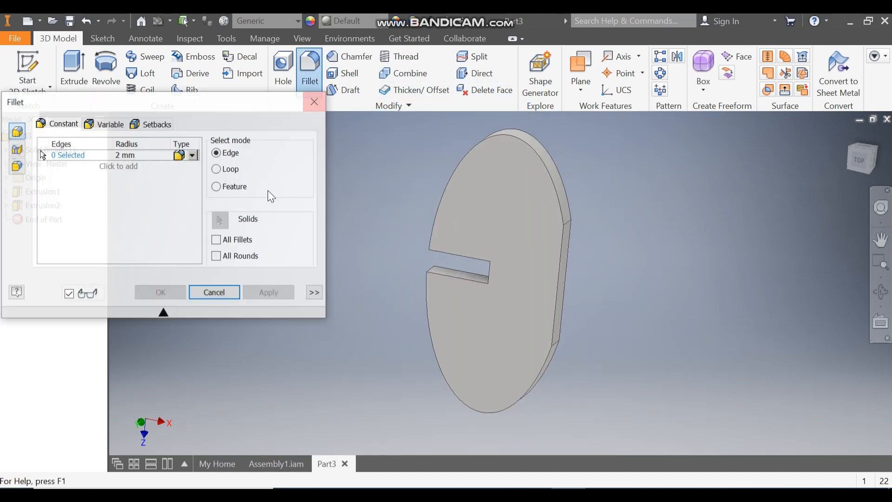
text(4)
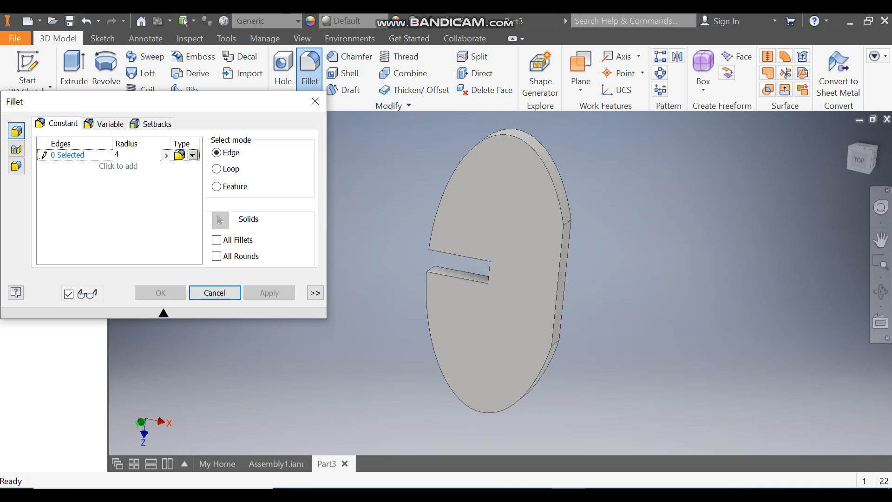
click(442, 193)
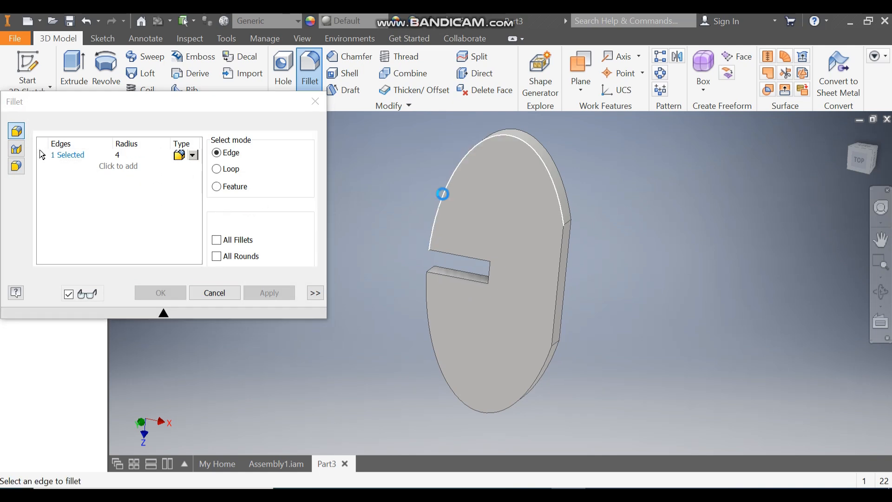
click(560, 265)
click(522, 392)
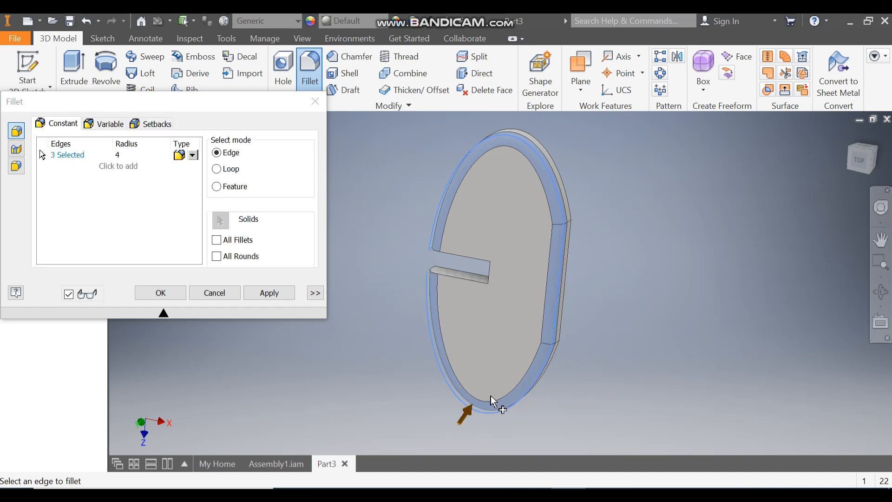
Step: Add the outer perimeter edges of the plate's opposite face to the 4 mm fillet and apply it
click(877, 148)
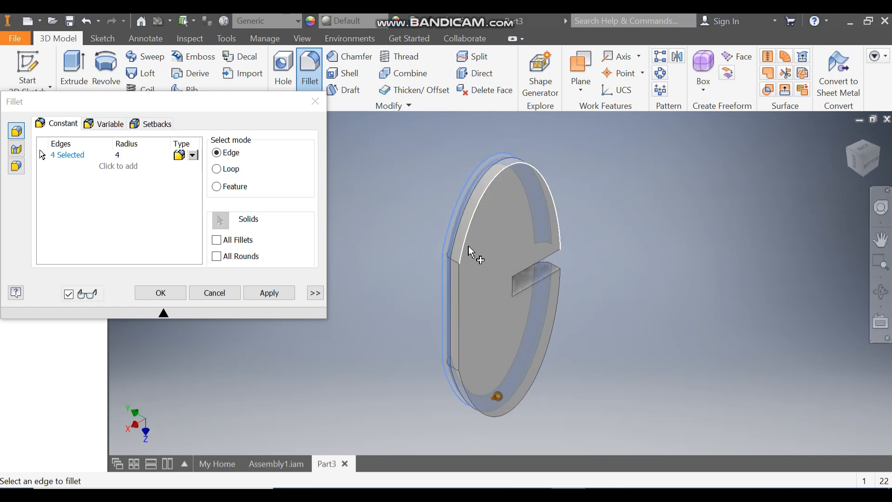
click(457, 286)
click(459, 297)
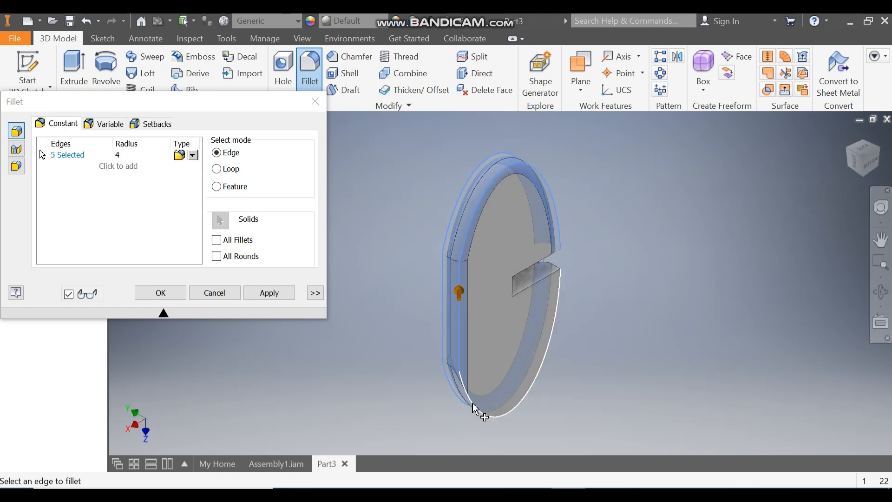
click(479, 412)
click(161, 292)
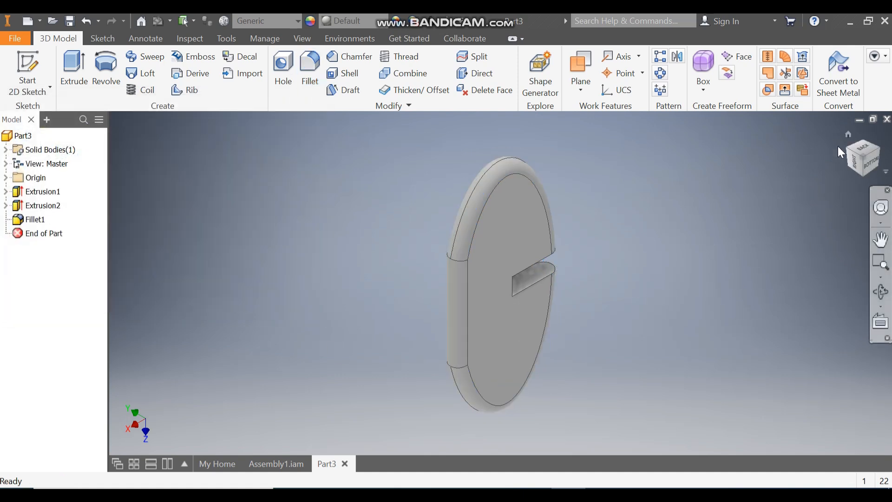
Step: Change the part's appearance to Light Red
click(848, 149)
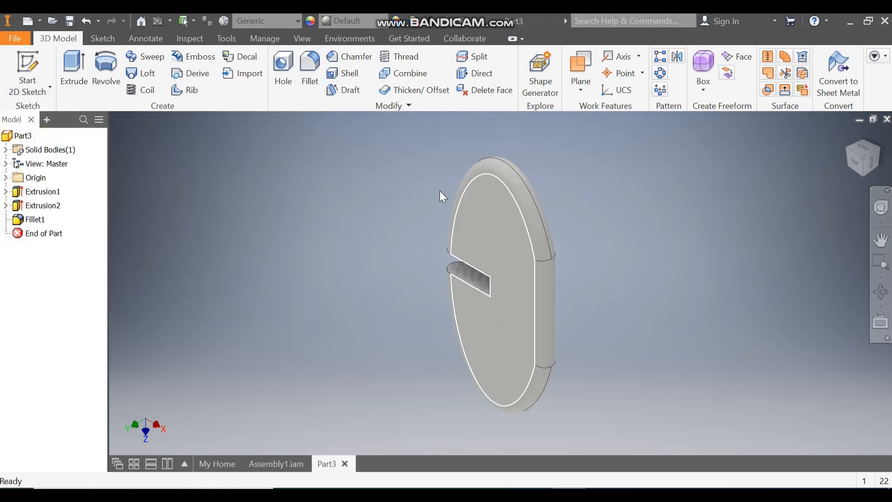
click(849, 151)
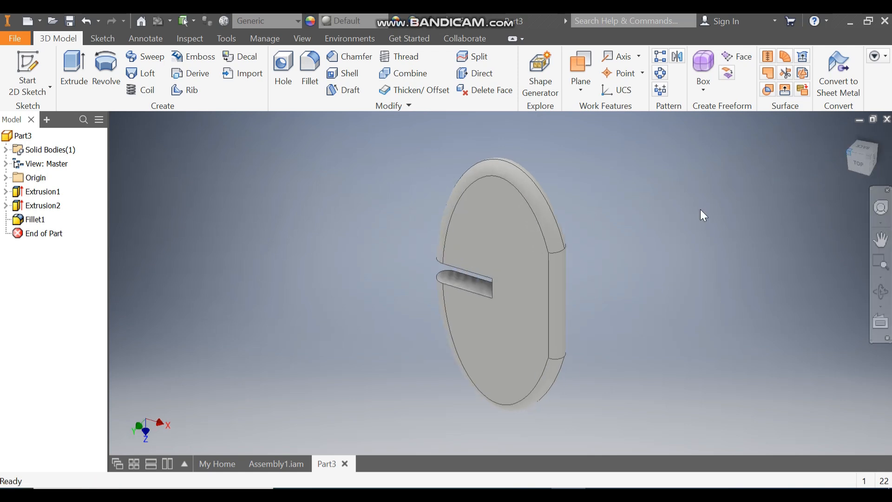
click(348, 21)
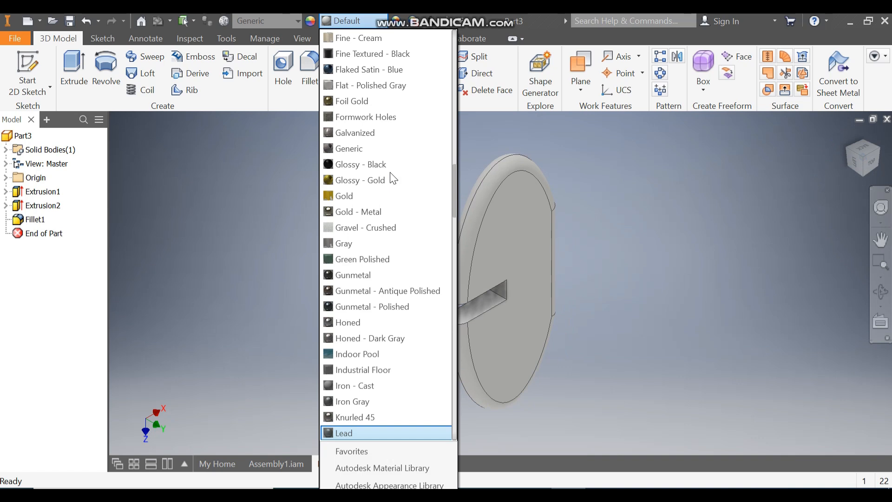
key(Down)
key(Down)
key(Escape)
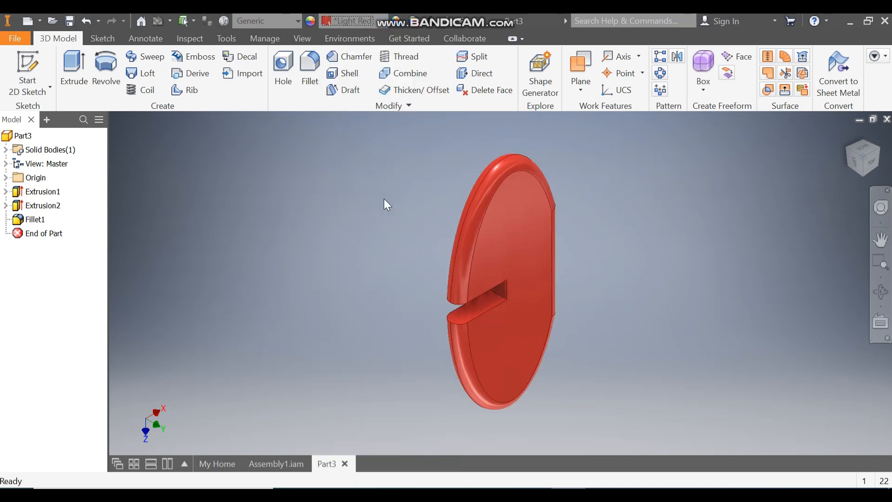
Step: Save the part as 3-VIRTICAL TALE in the assy toy plne folder, reusing the horizontal tail's file name as a base
click(69, 21)
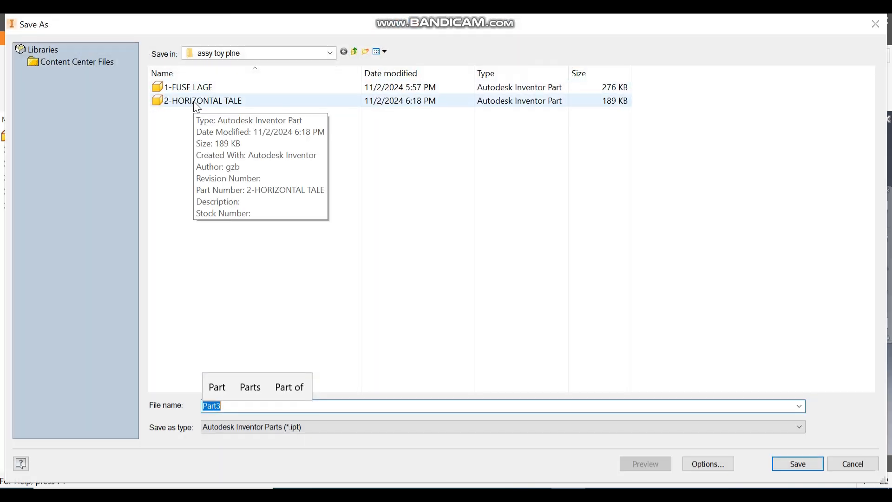
click(196, 101)
click(212, 409)
click(213, 409)
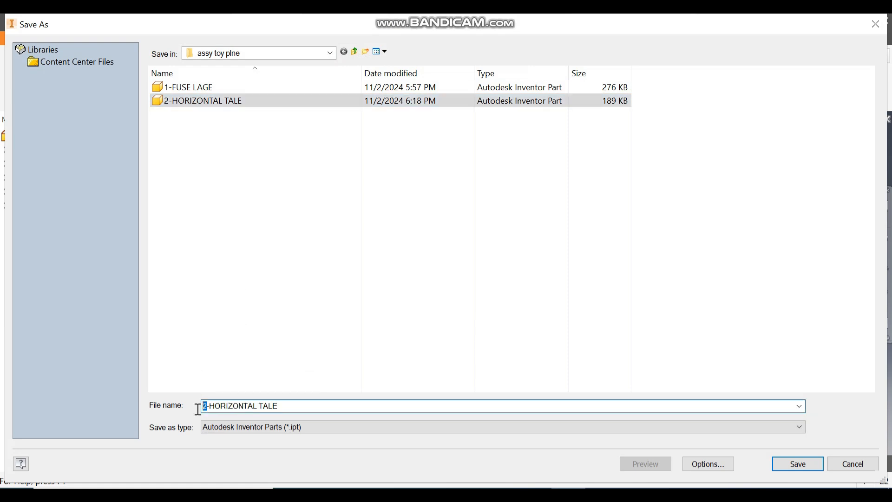
key(Delete)
key(Delete)
key(Delete)
key(Delete)
key(Delete)
key(Delete)
key(Delete)
key(Delete)
key(Delete)
text(VIRTICAL)
click(799, 467)
middle_drag(639, 283, 593, 280)
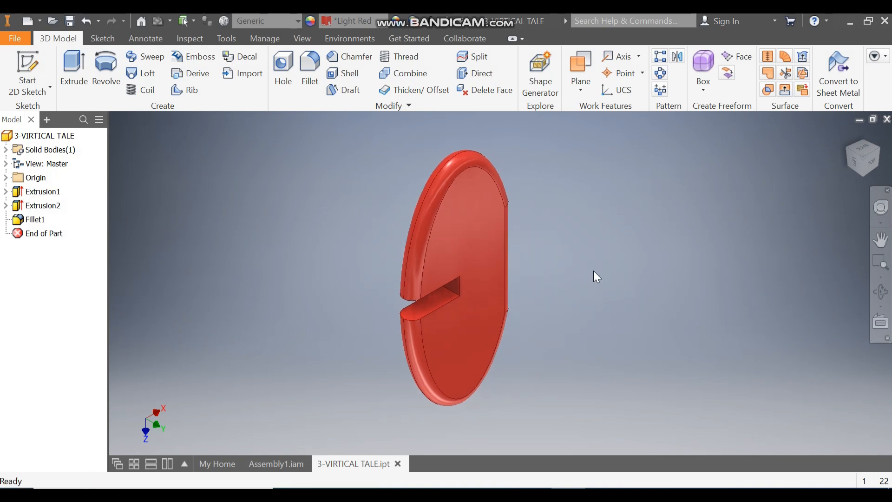